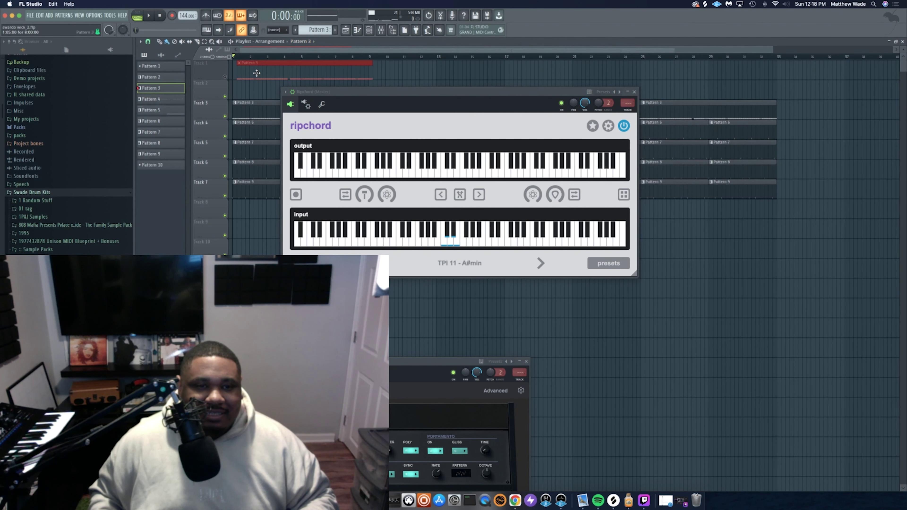
Step: Delete the Pattern 3 clip from Track 1, then go to the trackbout Ripchord download page
{"action": "right_click", "coordinate": [257, 73]}
{"action": "scroll", "coordinate": [323, 29], "scroll_direction": "down", "scroll_amount": 6}
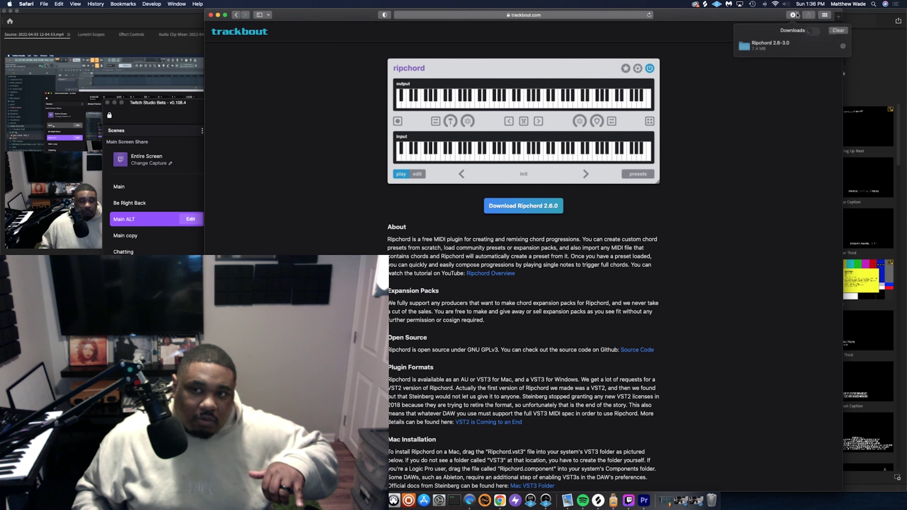
Step: Open the Ripchord 2.6-3.0 download and browse its Instructions, Mac and Windows folders
{"action": "left_click", "coordinate": [772, 48]}
{"action": "double_click", "coordinate": [772, 47]}
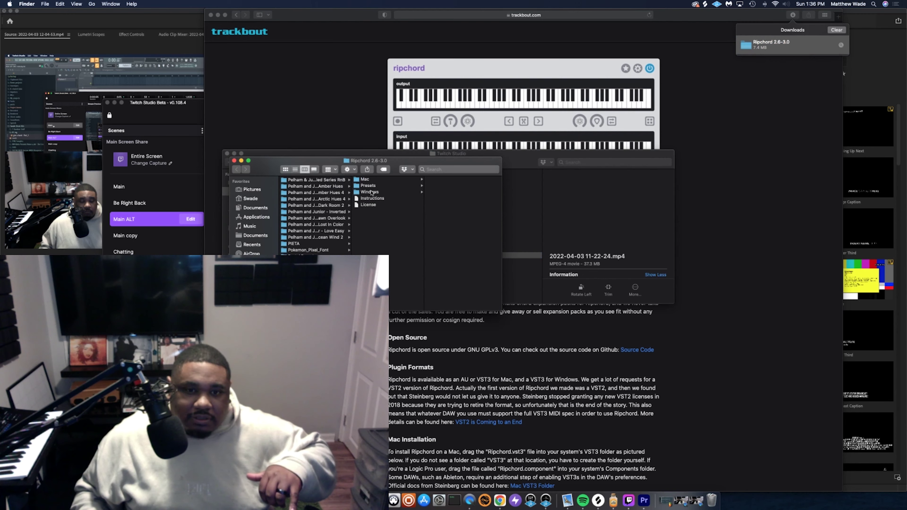
{"action": "left_click", "coordinate": [370, 199]}
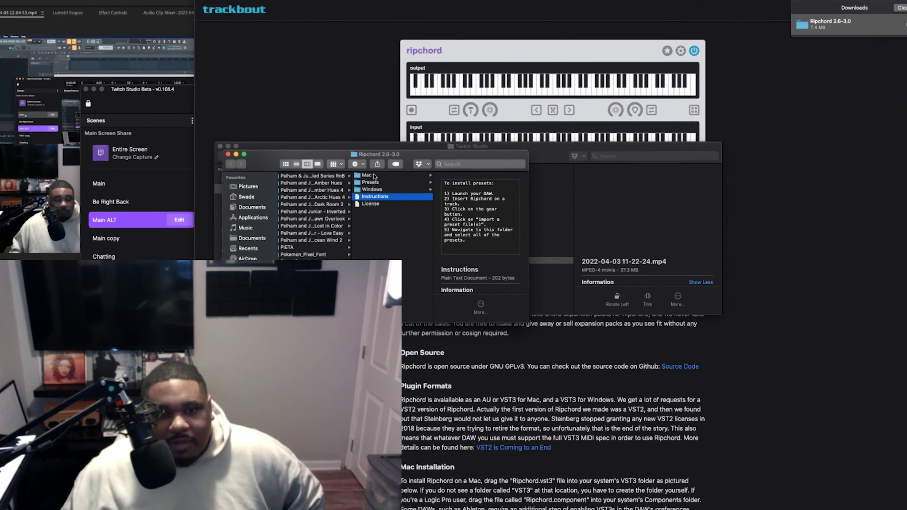
{"action": "left_click", "coordinate": [359, 180]}
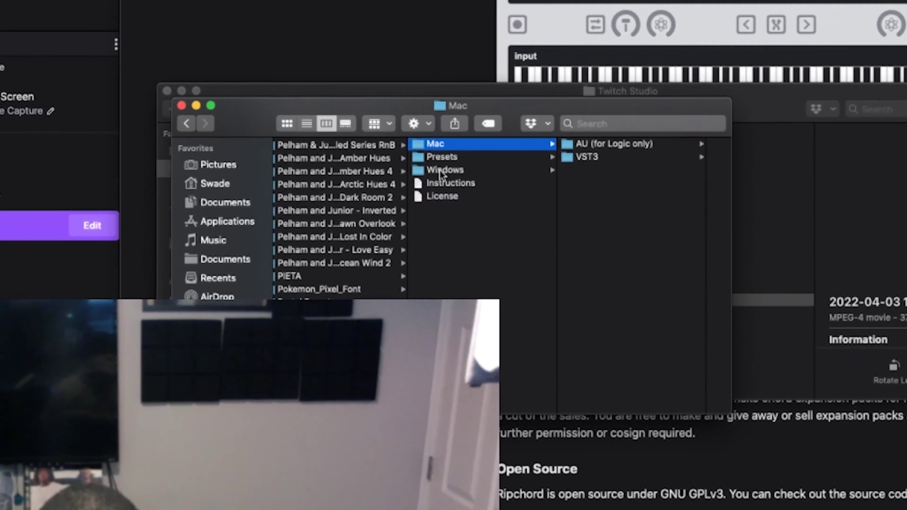
{"action": "left_click", "coordinate": [440, 170]}
{"action": "left_click", "coordinate": [590, 157]}
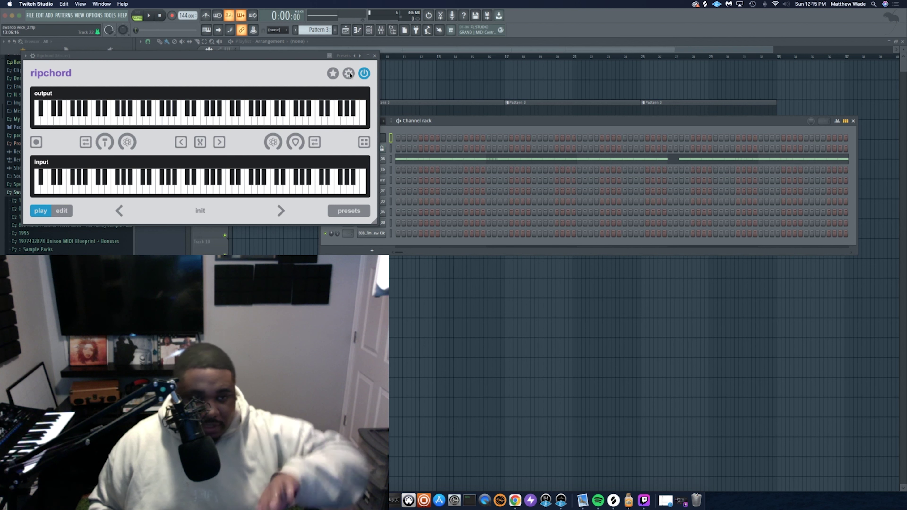
Step: Import the TPI 11 - A#min.rpc preset from the Trap Progrssions 1 folder into Ripchord
{"action": "left_click", "coordinate": [350, 74]}
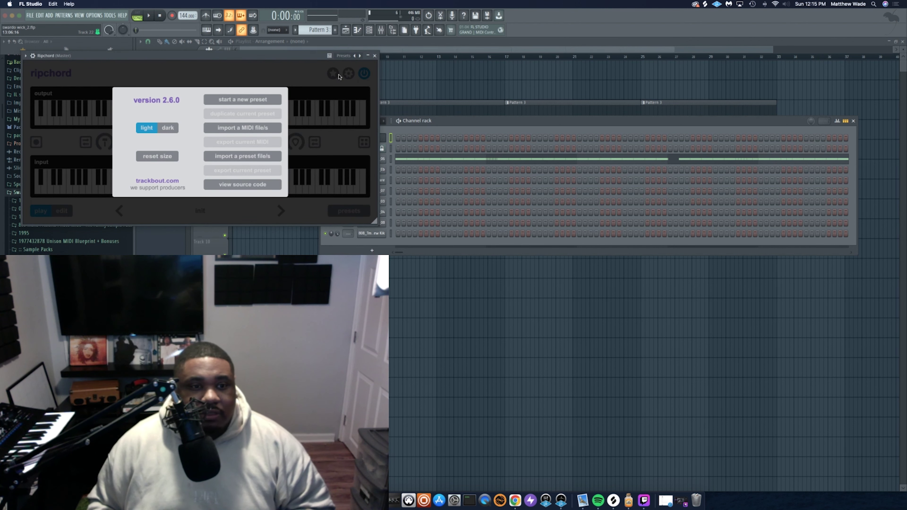
{"action": "left_click", "coordinate": [240, 157]}
{"action": "left_click", "coordinate": [449, 60]}
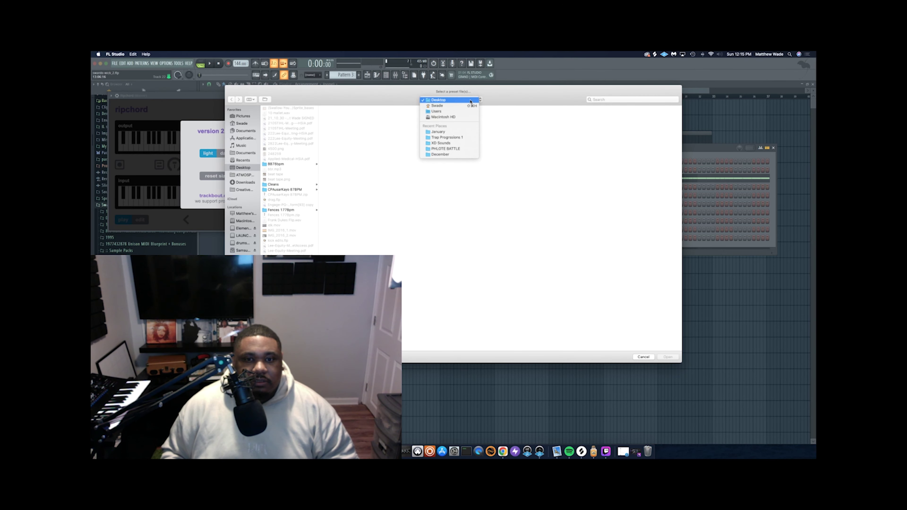
{"action": "left_click", "coordinate": [444, 138]}
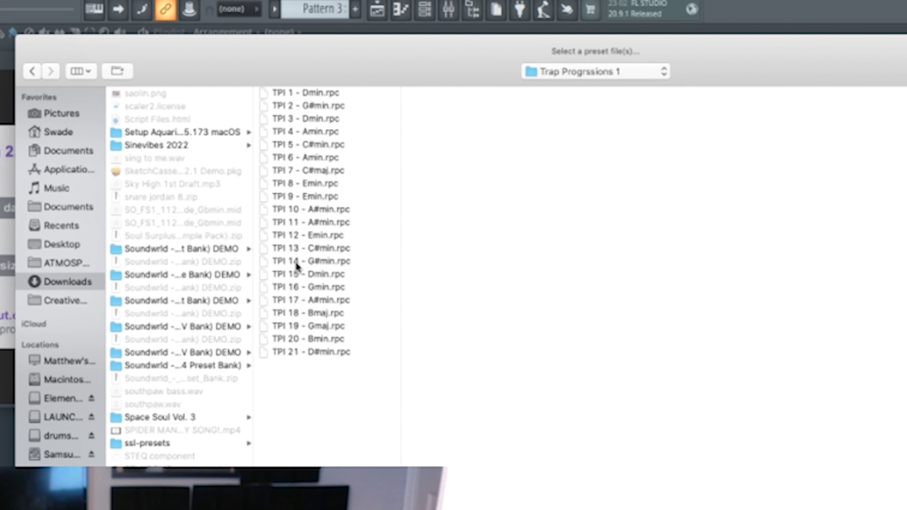
{"action": "double_click", "coordinate": [310, 220]}
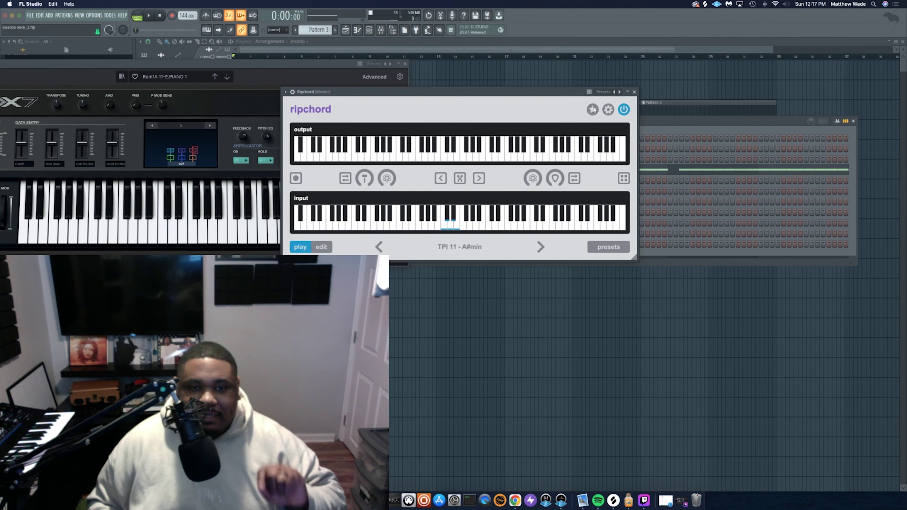
Step: Check the plugin MIDI port settings of Ripchord and DX7 V, then return both to their editors
{"action": "left_click", "coordinate": [292, 92]}
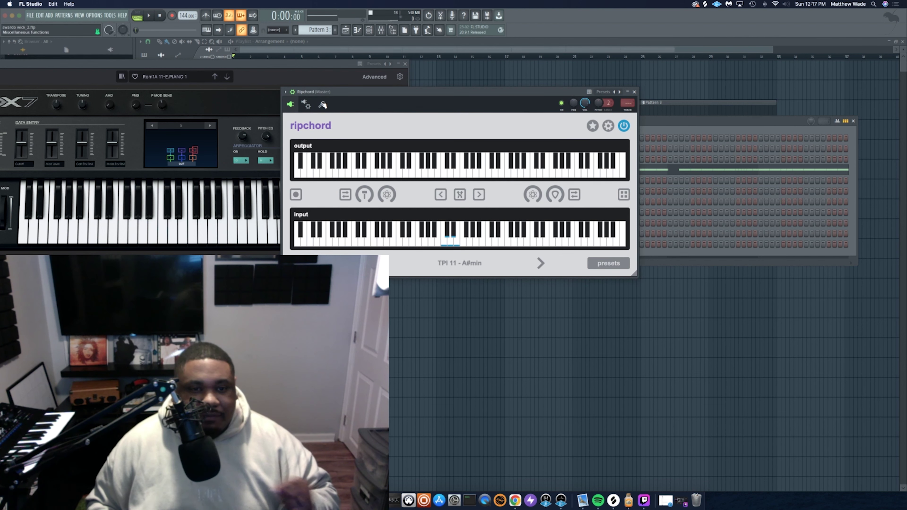
{"action": "left_click", "coordinate": [312, 105]}
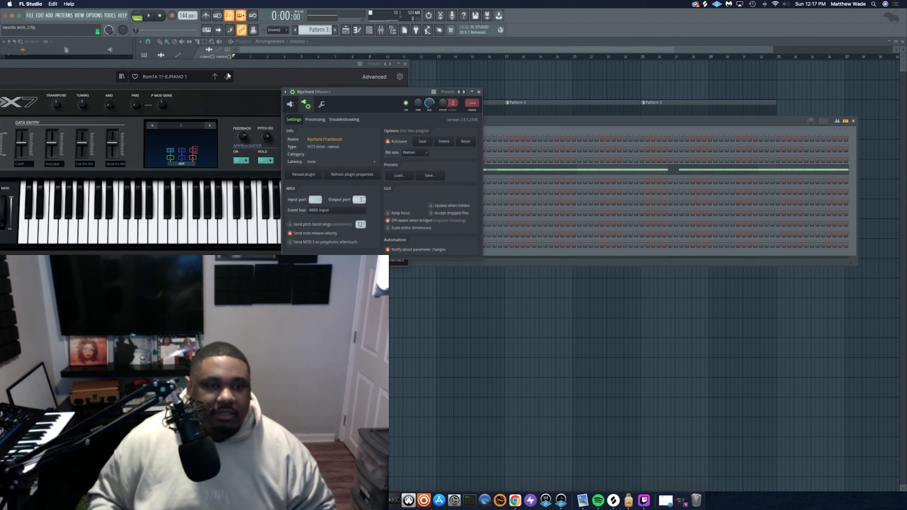
{"action": "left_click_drag", "start_coordinate": [154, 66], "coordinate": [291, 90]}
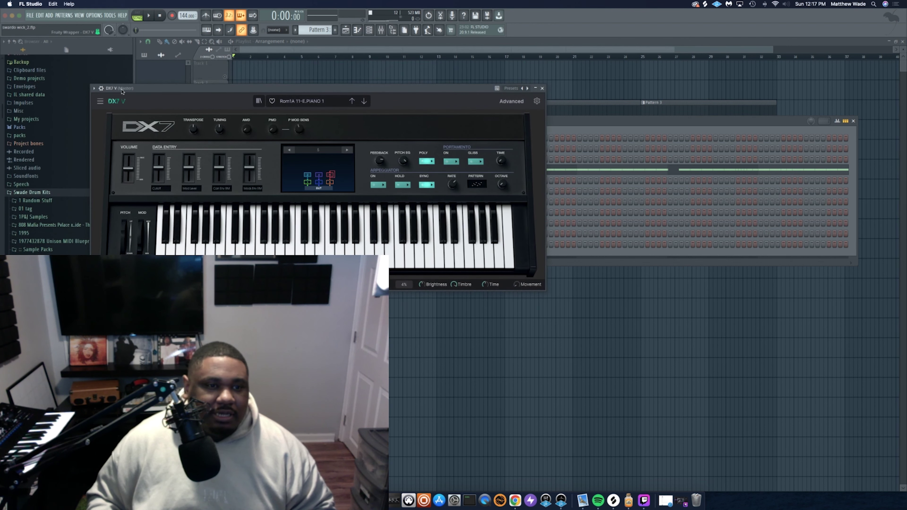
{"action": "left_click", "coordinate": [101, 88]}
{"action": "left_click", "coordinate": [114, 101]}
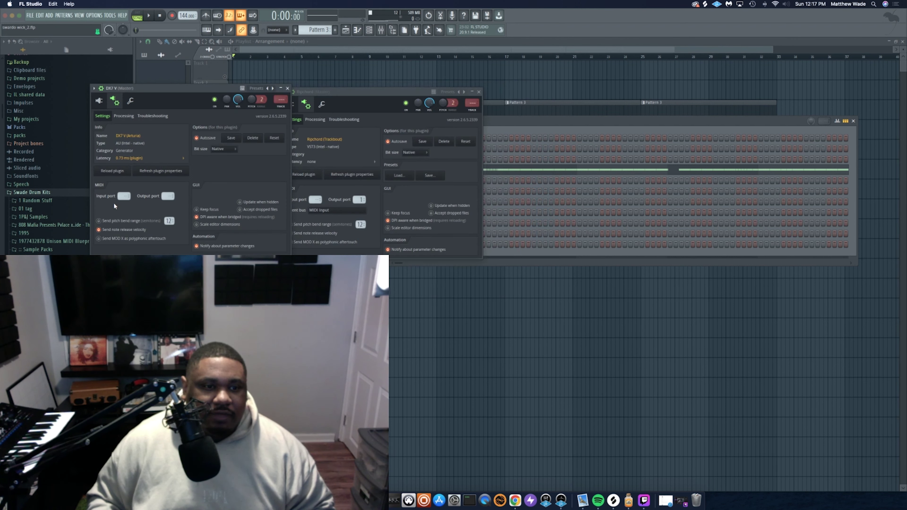
{"action": "left_click", "coordinate": [99, 101]}
{"action": "left_click", "coordinate": [290, 104]}
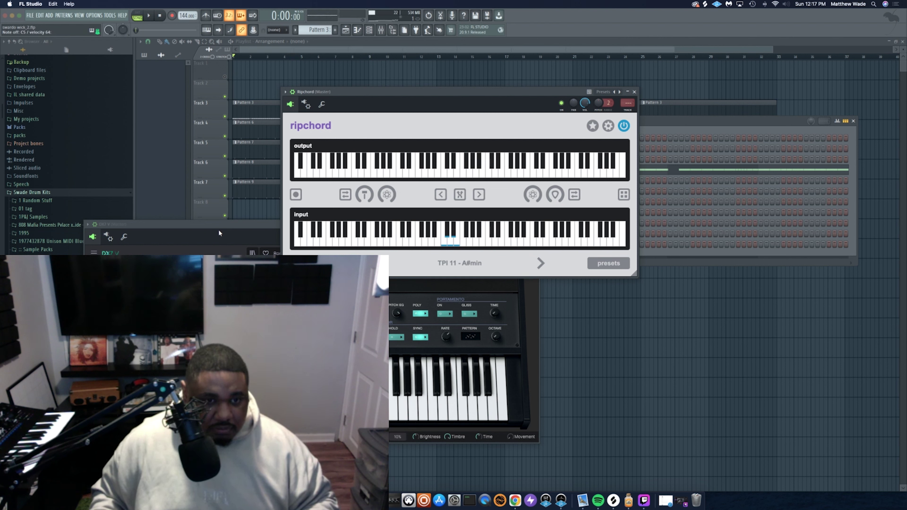
Step: Browse the DX7 V preset list, then close it and bring Ripchord forward
{"action": "left_click", "coordinate": [197, 251]}
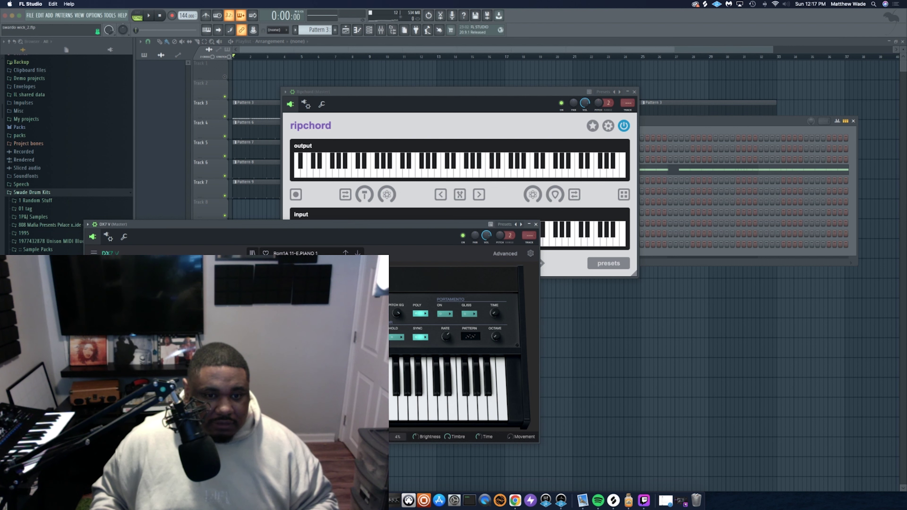
{"action": "left_click", "coordinate": [295, 253]}
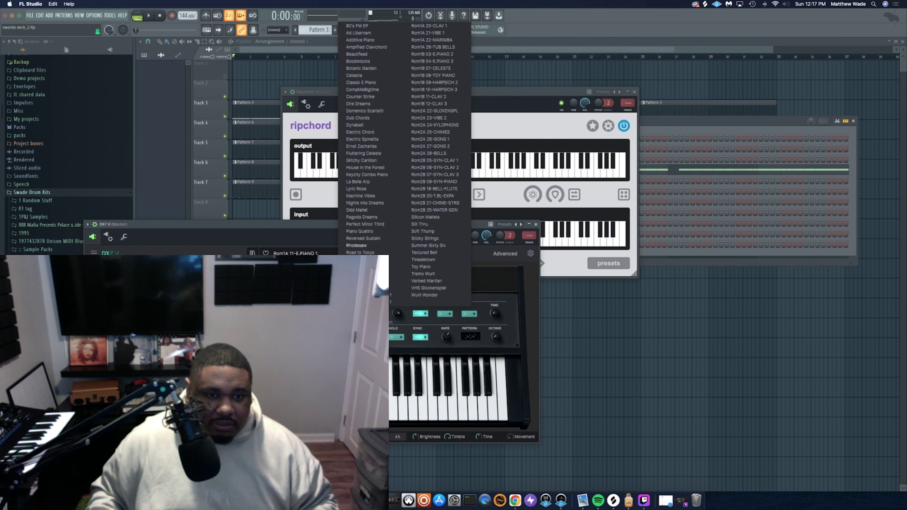
{"action": "left_click", "coordinate": [469, 98]}
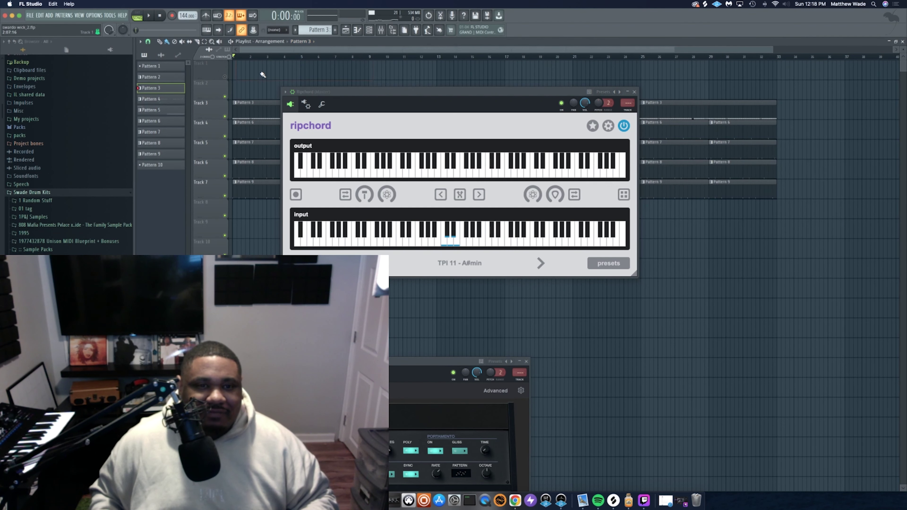
Step: Select Pattern 1 and record the Ripchord chords onto Track 1 after the precount
{"action": "scroll", "coordinate": [322, 27], "scroll_direction": "down", "scroll_amount": 3}
{"action": "scroll", "coordinate": [323, 24], "scroll_direction": "up", "scroll_amount": 5}
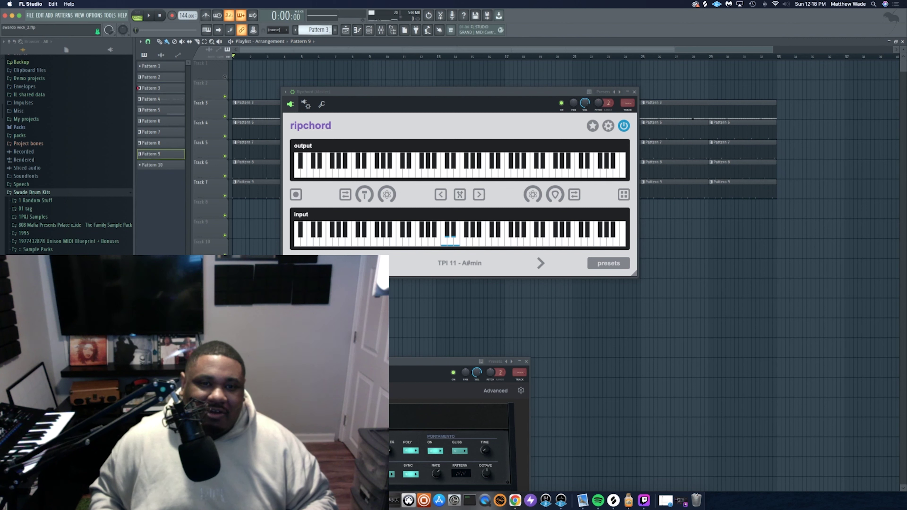
{"action": "left_click", "coordinate": [150, 16]}
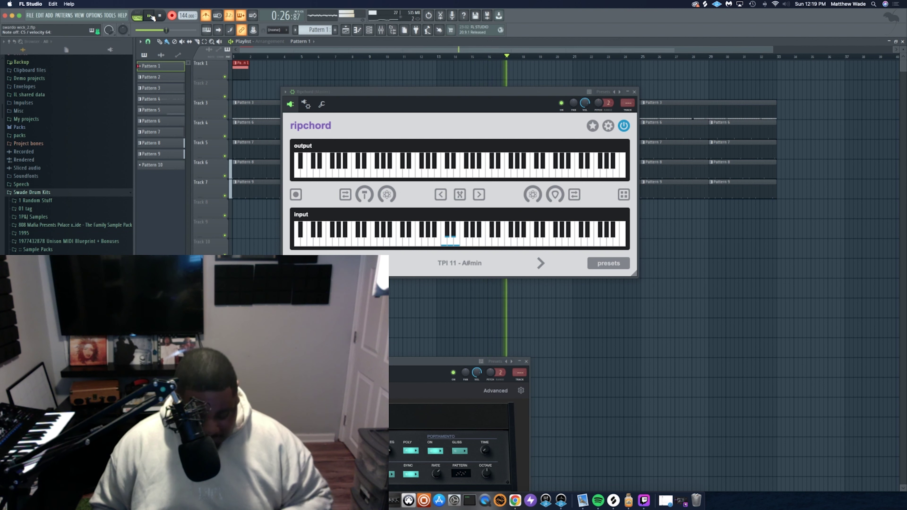
Step: Stop recording, close Ripchord, and solo the Ripchord channel in the Channel rack
{"action": "key", "text": "space"}
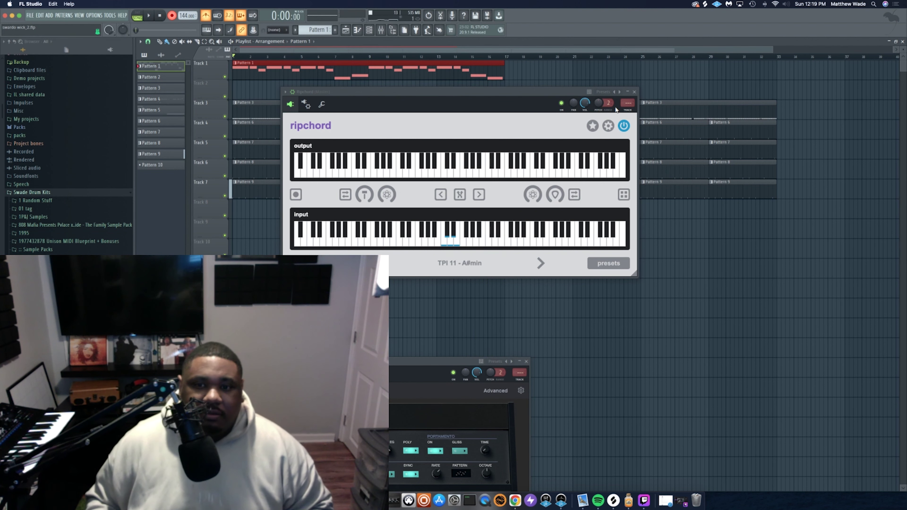
{"action": "left_click", "coordinate": [635, 92]}
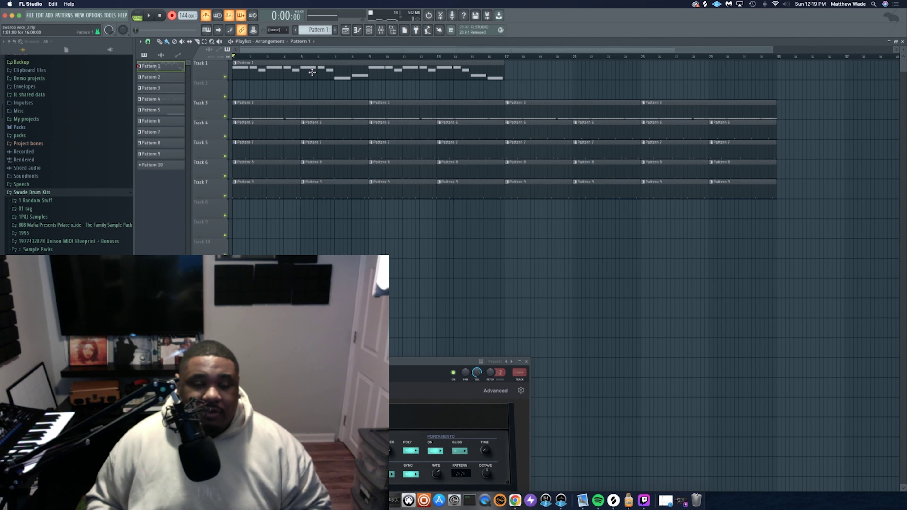
{"action": "key", "text": "F6"}
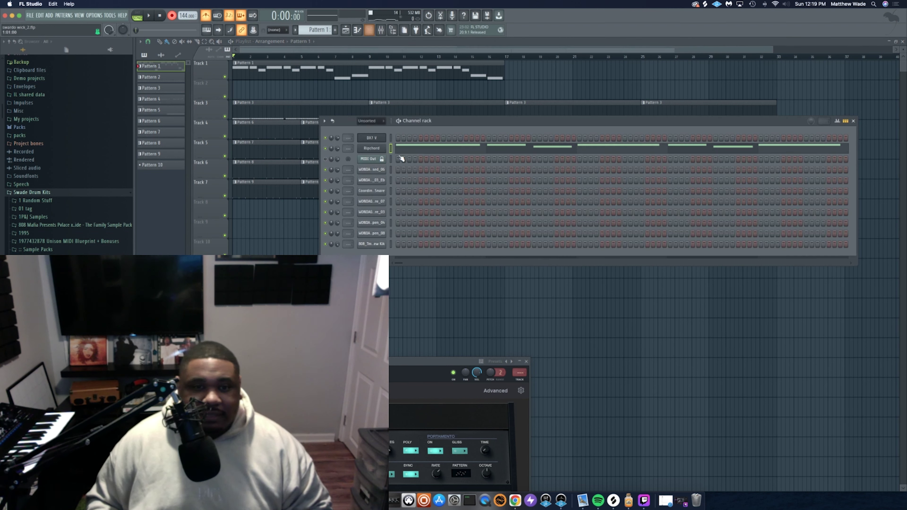
{"action": "right_click", "coordinate": [326, 150]}
{"action": "left_click", "coordinate": [382, 153]}
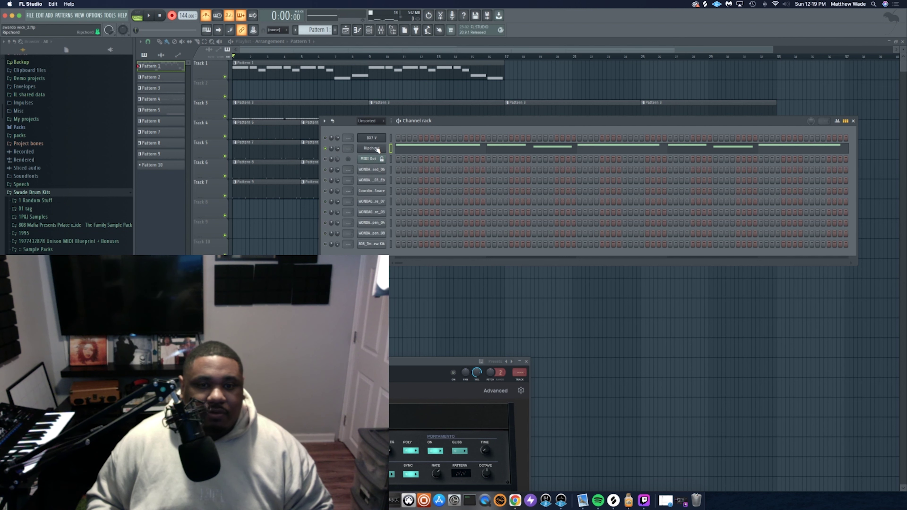
Step: Use Burn MIDI to > Current pattern on the Ripchord channel
{"action": "left_click", "coordinate": [377, 149]}
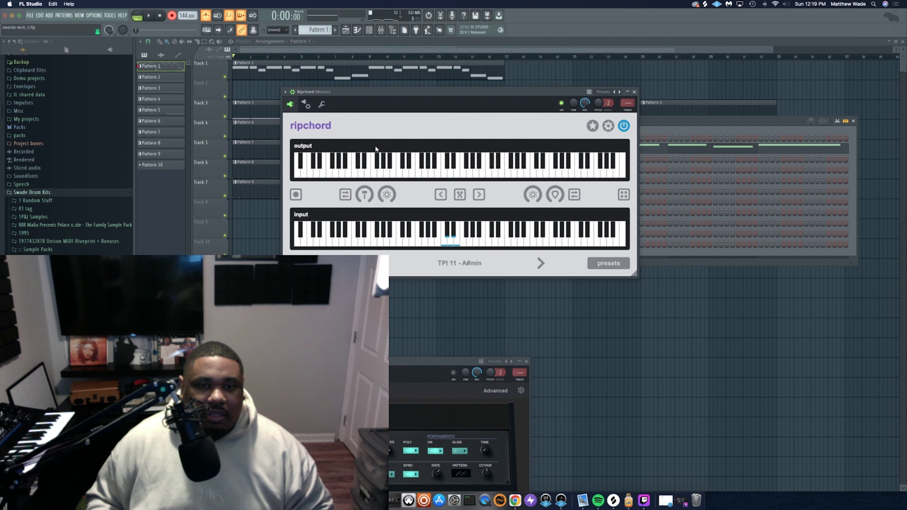
{"action": "left_click", "coordinate": [628, 92]}
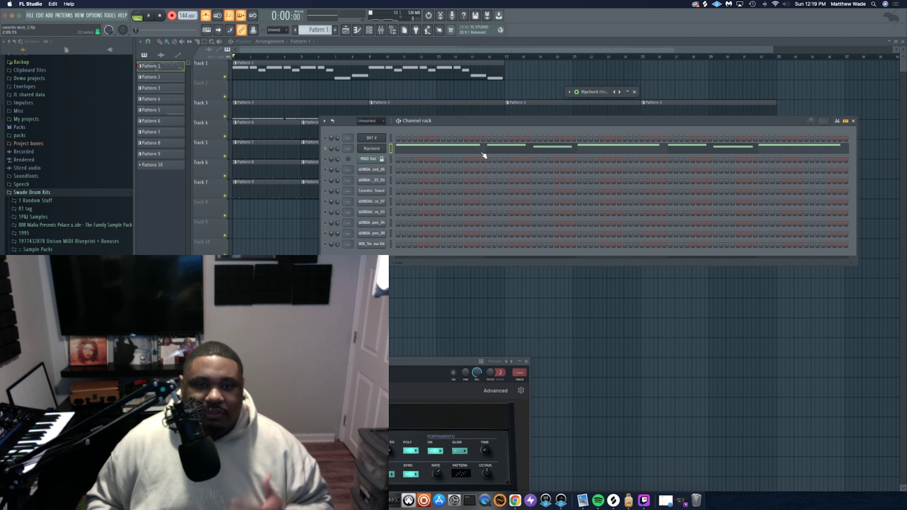
{"action": "right_click", "coordinate": [378, 147]}
{"action": "mouse_move", "coordinate": [484, 240]}
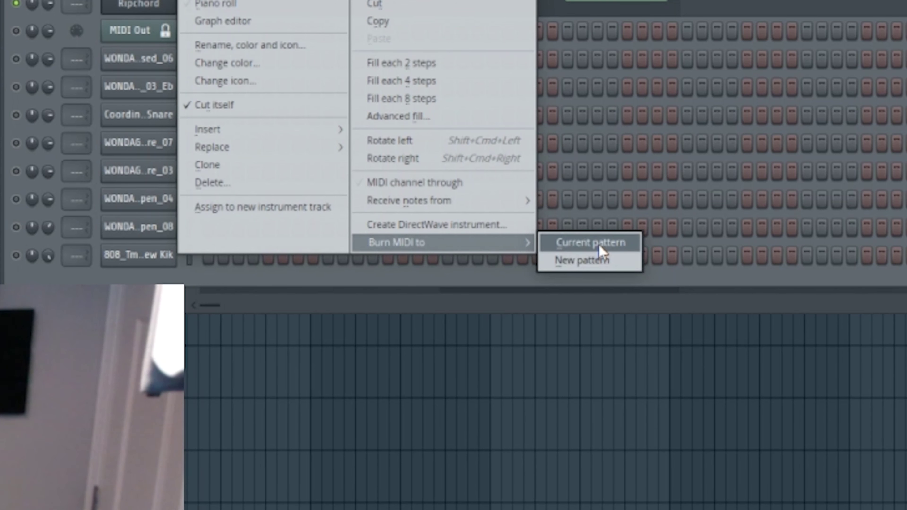
{"action": "left_click", "coordinate": [600, 247]}
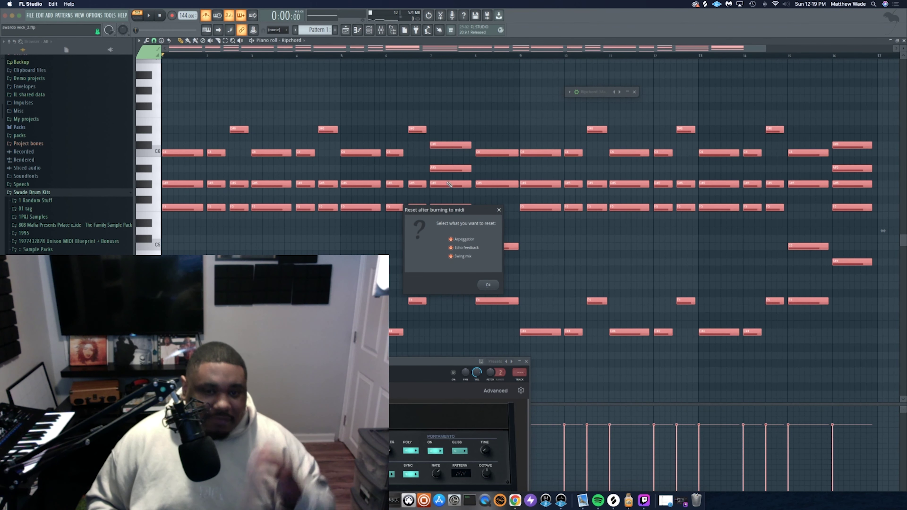
Step: Confirm the reset, then copy Ripchord's chord notes and paste them onto the DX7 V channel
{"action": "left_click", "coordinate": [488, 285]}
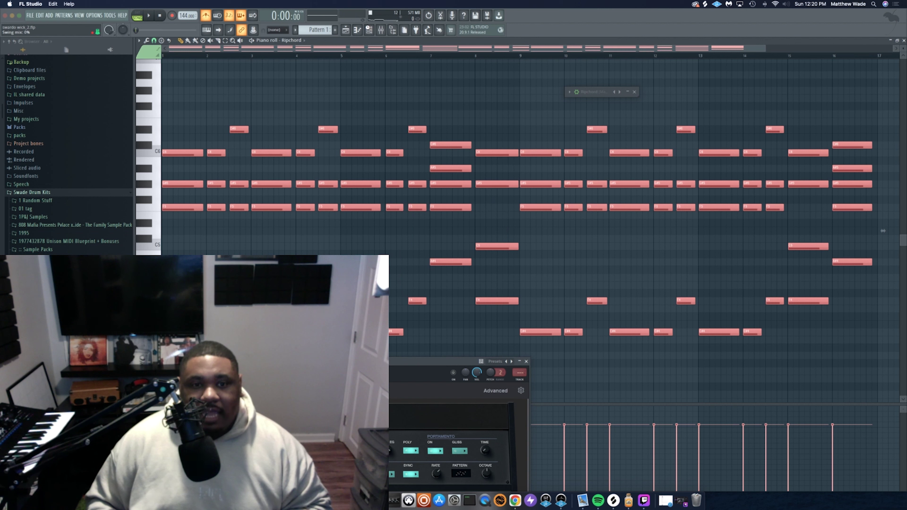
{"action": "left_click", "coordinate": [369, 30]}
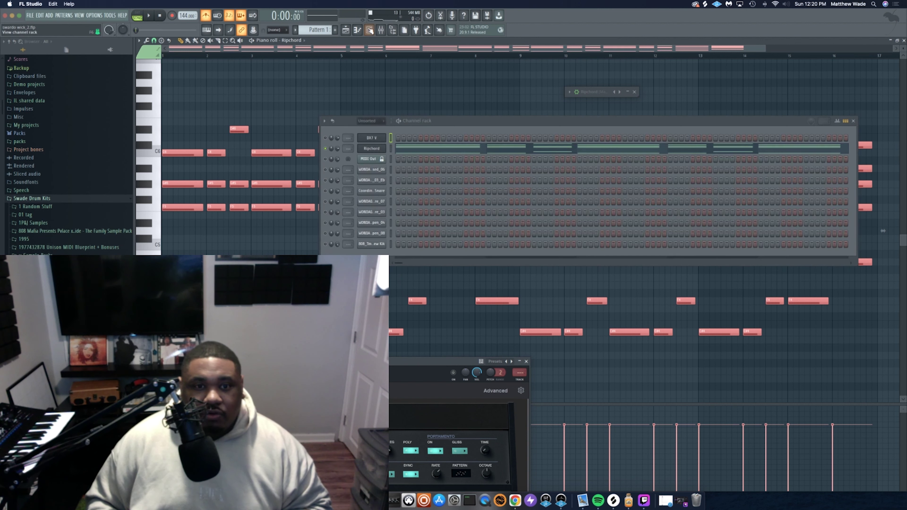
{"action": "right_click", "coordinate": [384, 151]}
{"action": "left_click", "coordinate": [476, 156]}
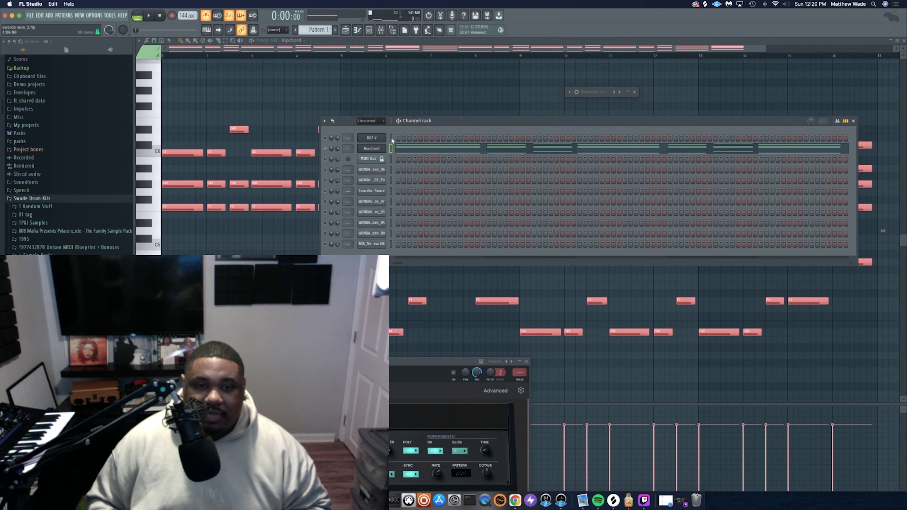
{"action": "right_click", "coordinate": [386, 139]}
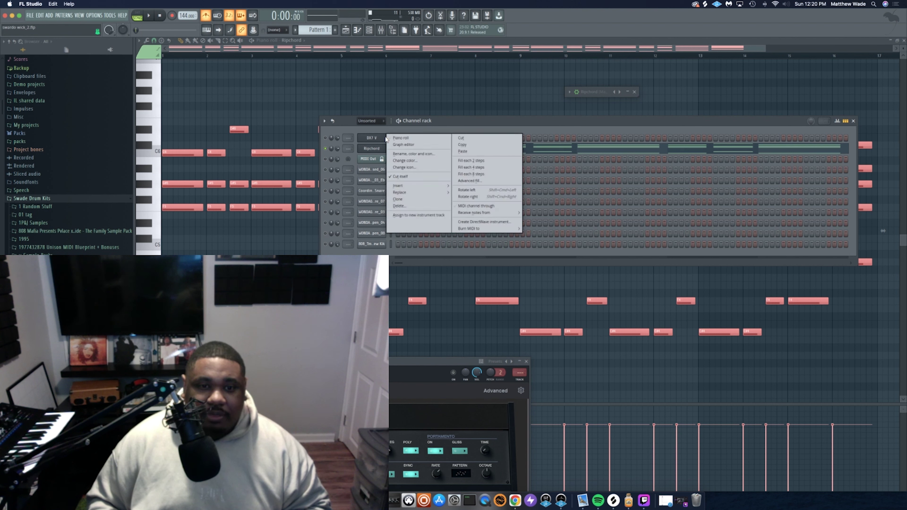
{"action": "left_click", "coordinate": [463, 151]}
Step: Clear Ripchord's notes, enable DX7 V, and play the chord pattern back
{"action": "right_click", "coordinate": [366, 148]}
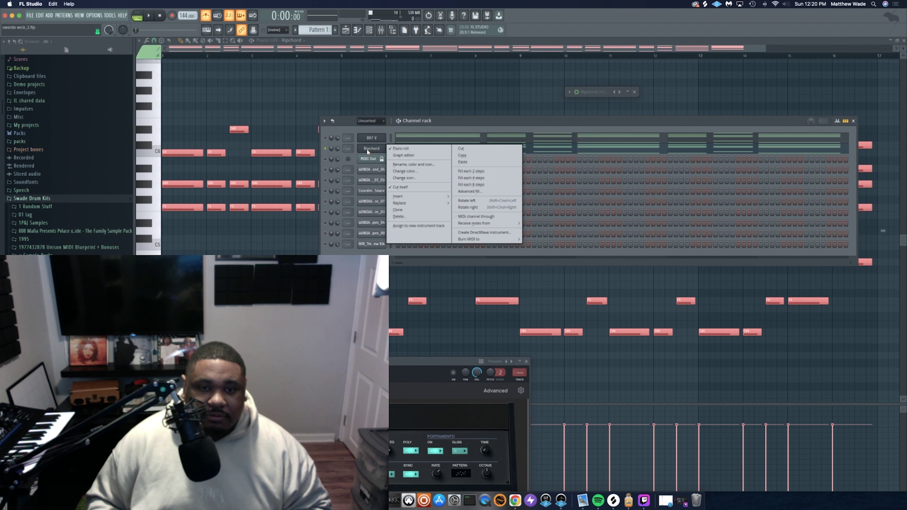
{"action": "left_click", "coordinate": [464, 149]}
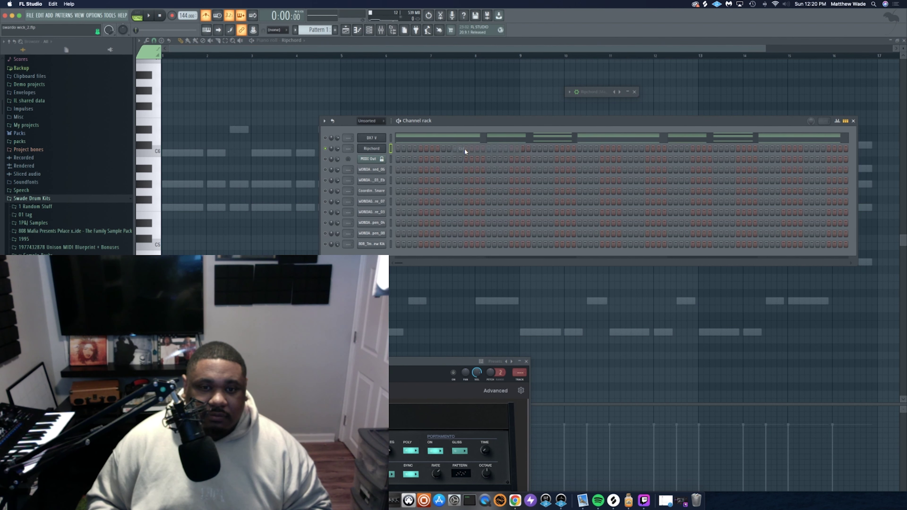
{"action": "left_click", "coordinate": [326, 138]}
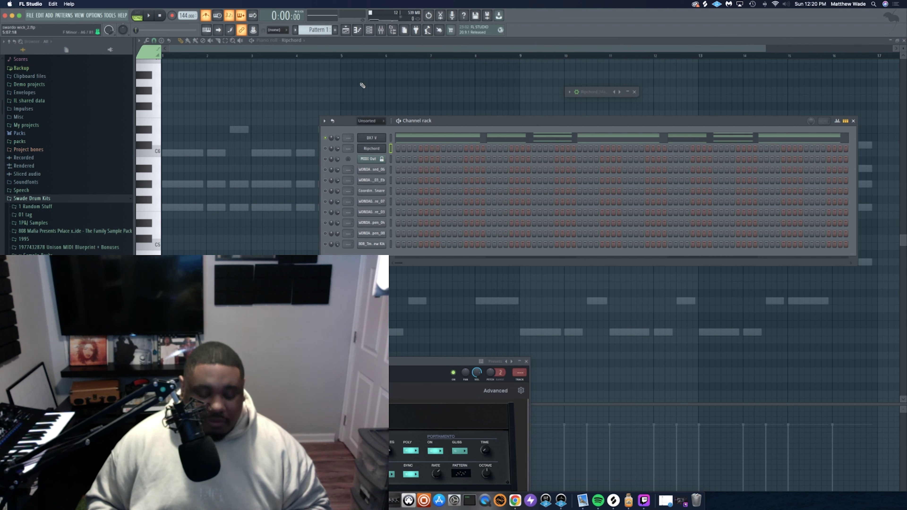
{"action": "key", "text": "space"}
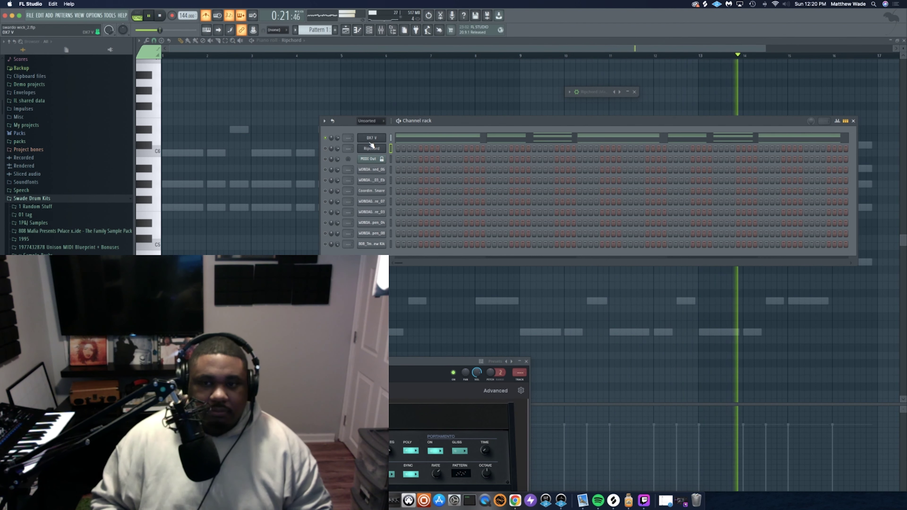
{"action": "left_click", "coordinate": [634, 92]}
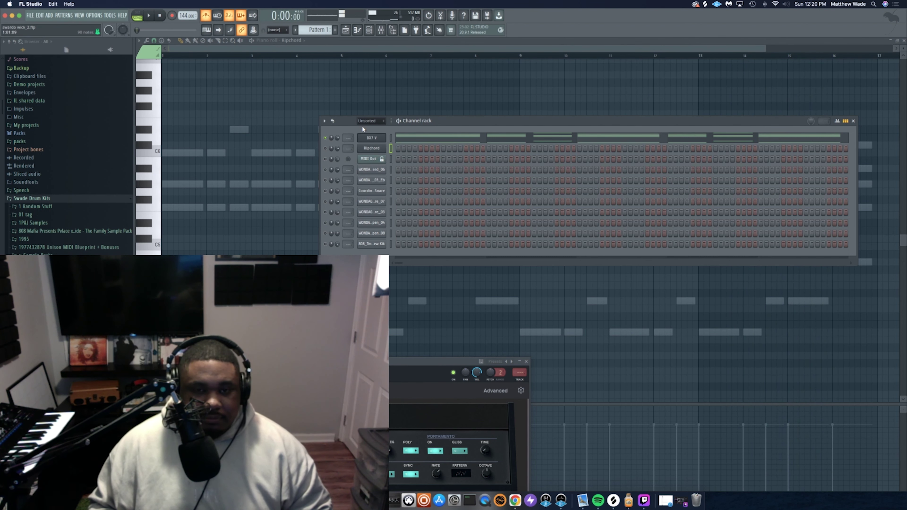
Step: Stop playback and paint a second Pattern 1 clip on Track 1 starting at bar 17
{"action": "key", "text": "space"}
{"action": "key", "text": "F5"}
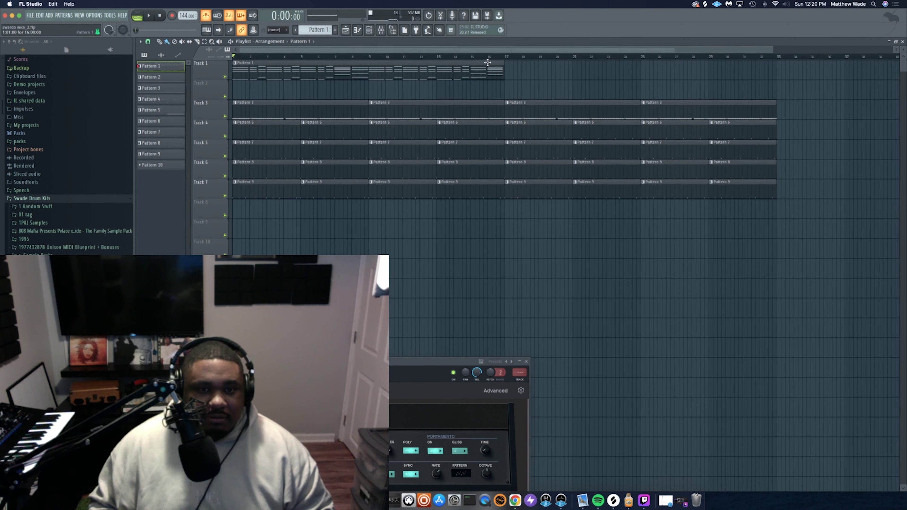
{"action": "left_click", "coordinate": [509, 77]}
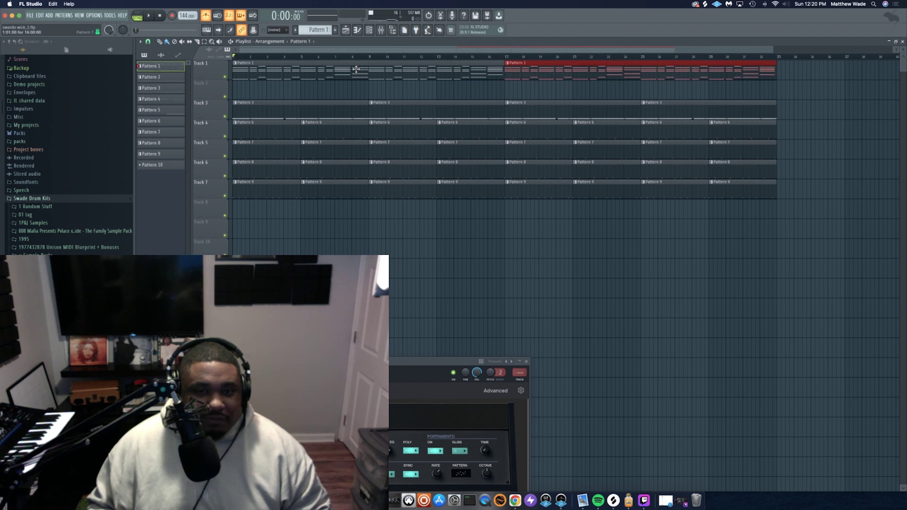
{"action": "left_click", "coordinate": [369, 30]}
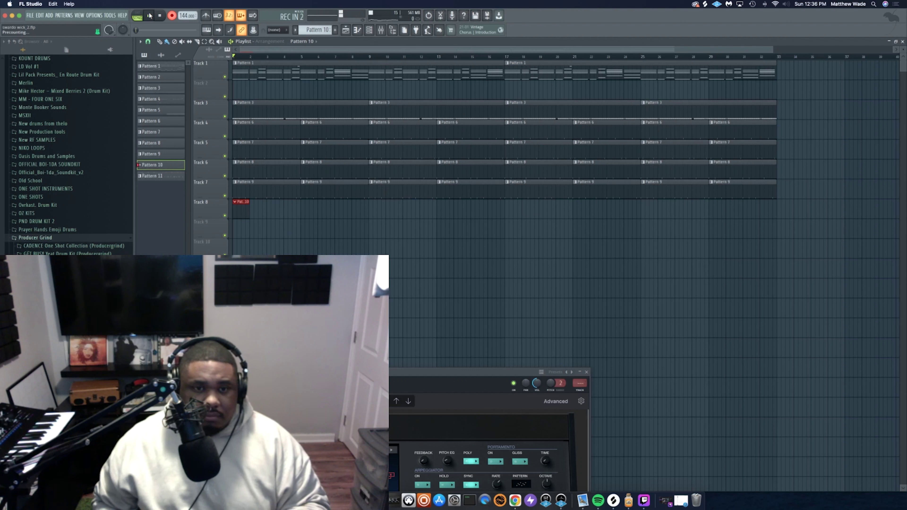
Step: Play the arranged project with its burned Ripchord chord notes
{"action": "left_click", "coordinate": [149, 15]}
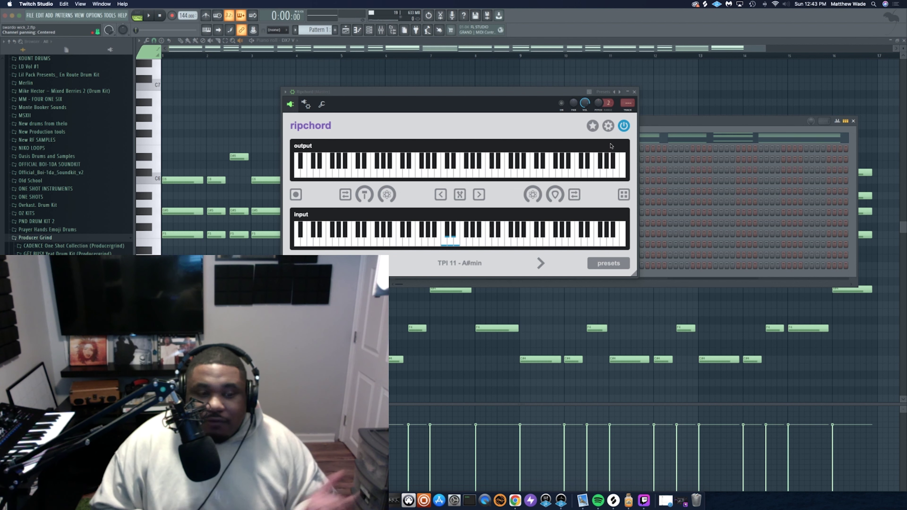
Step: Move the Ripchord window aside, bring the Channel rack back, and play the piano-roll chords
{"action": "left_click_drag", "start_coordinate": [572, 92], "coordinate": [543, 275]}
{"action": "key", "text": "F6"}
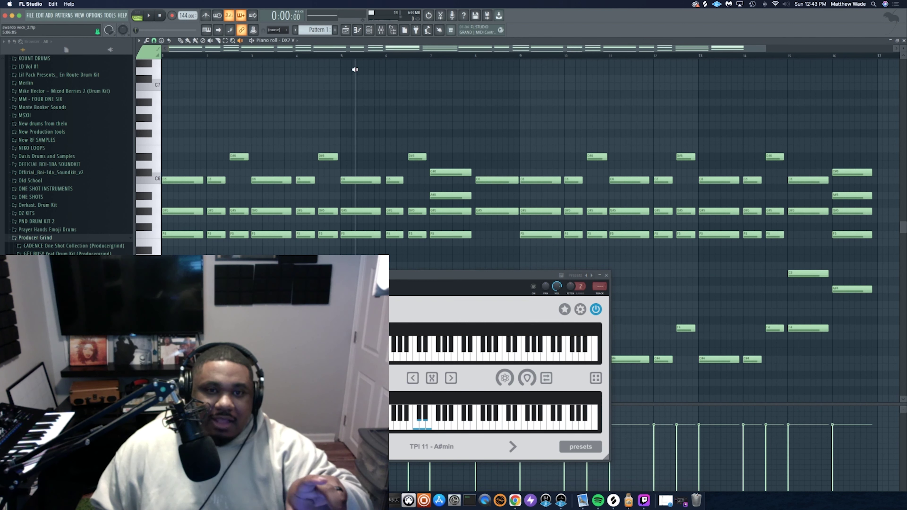
{"action": "left_click", "coordinate": [371, 32]}
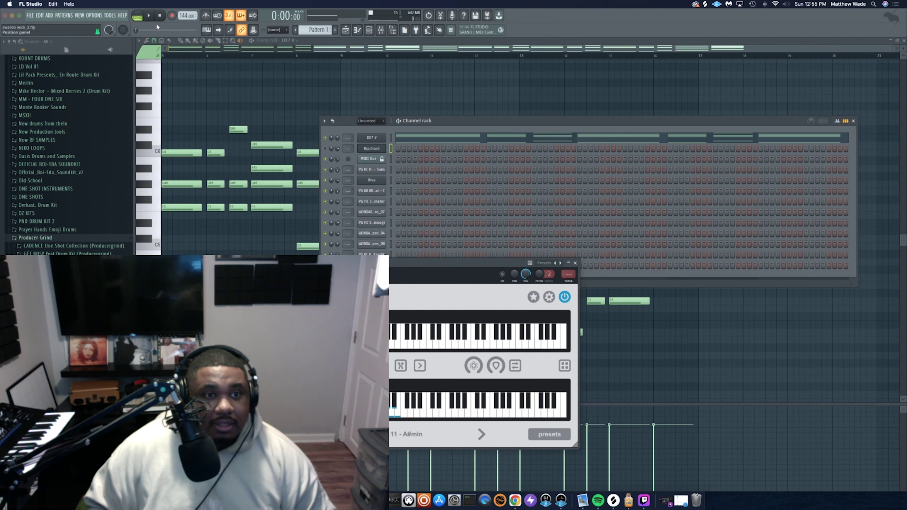
{"action": "left_click", "coordinate": [148, 16]}
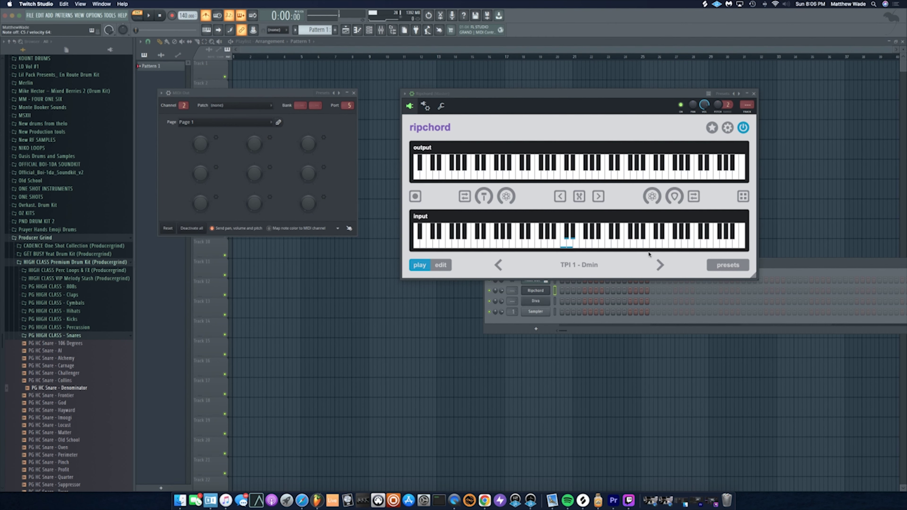
Step: Advance Ripchord to its next preset and open its gear settings
{"action": "left_click", "coordinate": [660, 265]}
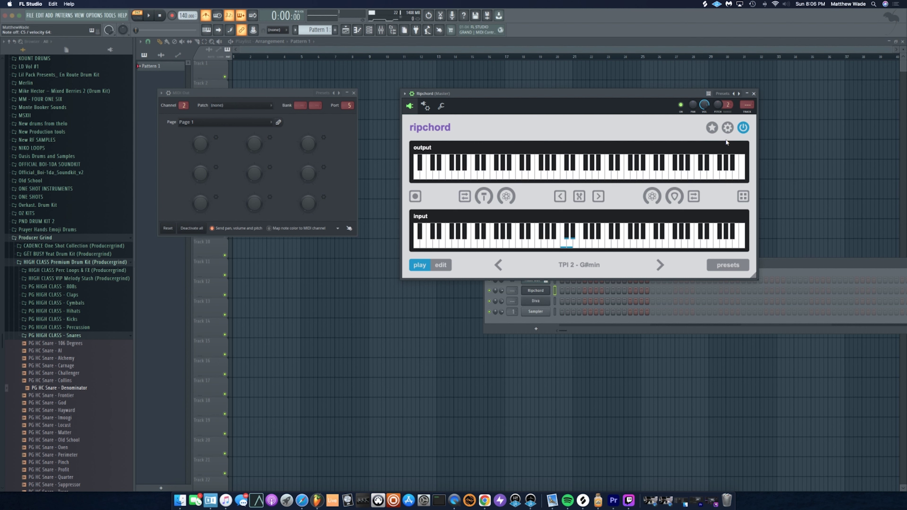
{"action": "left_click", "coordinate": [728, 132]}
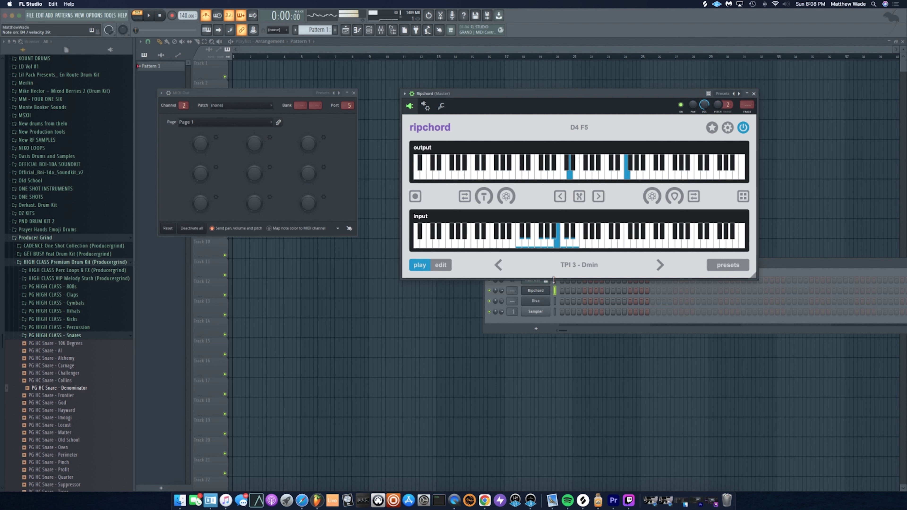
Step: Advance Ripchord to its next preset for auditioning through Diva
{"action": "left_click", "coordinate": [660, 265]}
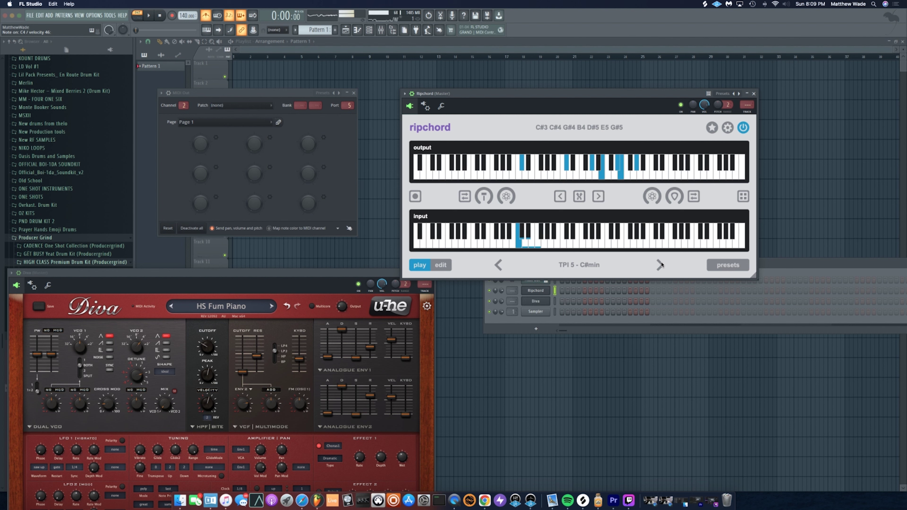